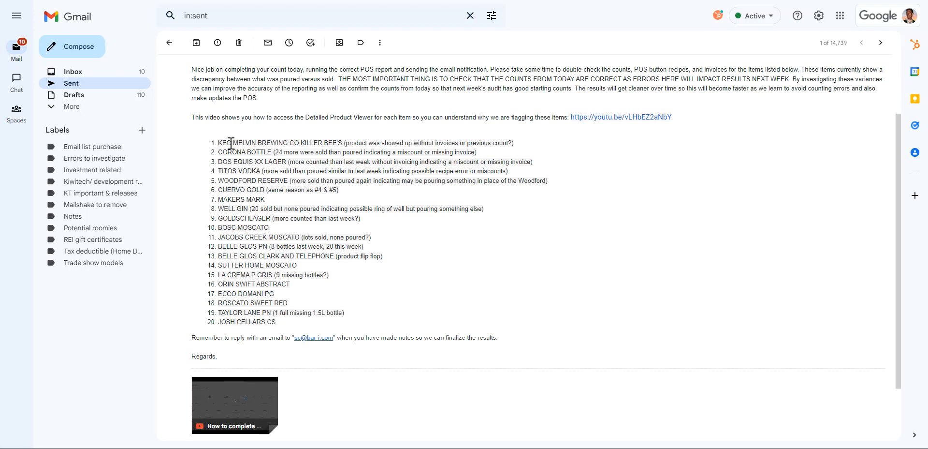
Review the numbered list of flagged products in the variance email and switch to the Bar-i analysis window in Chrome.
drag(231, 143, 352, 236)
click(410, 259)
mouse_move(464, 447)
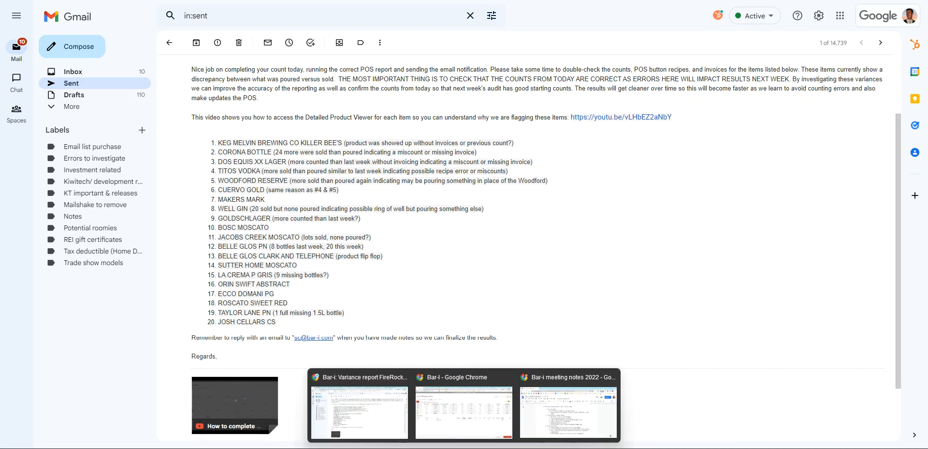
click(454, 424)
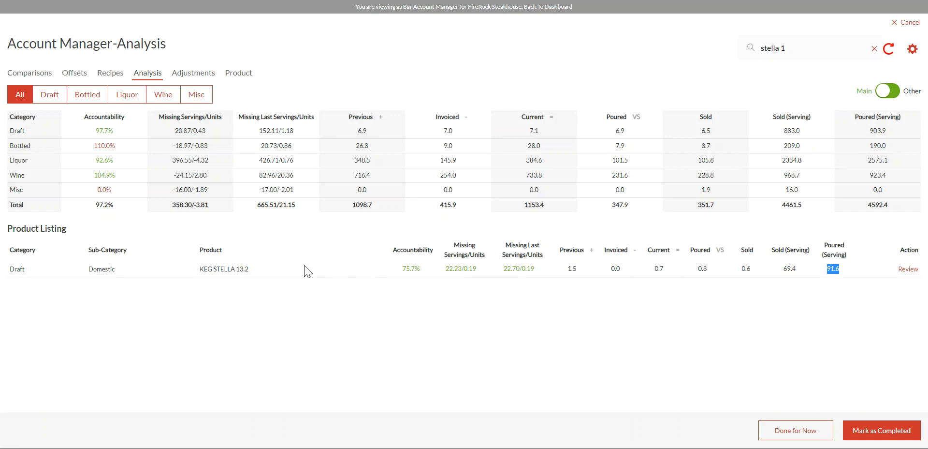
Compare accountability against sold and poured servings for KEG STELLA 13.2 and for CUERVO GOLD.
drag(401, 269, 419, 269)
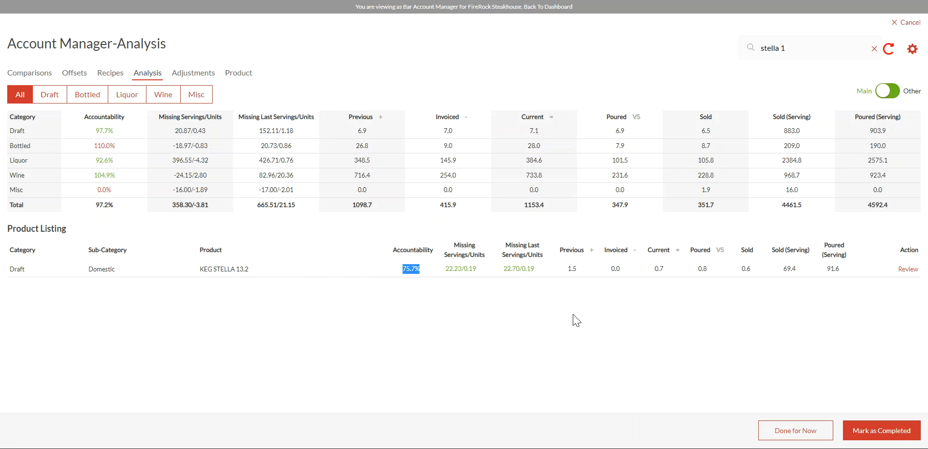
drag(782, 269, 797, 269)
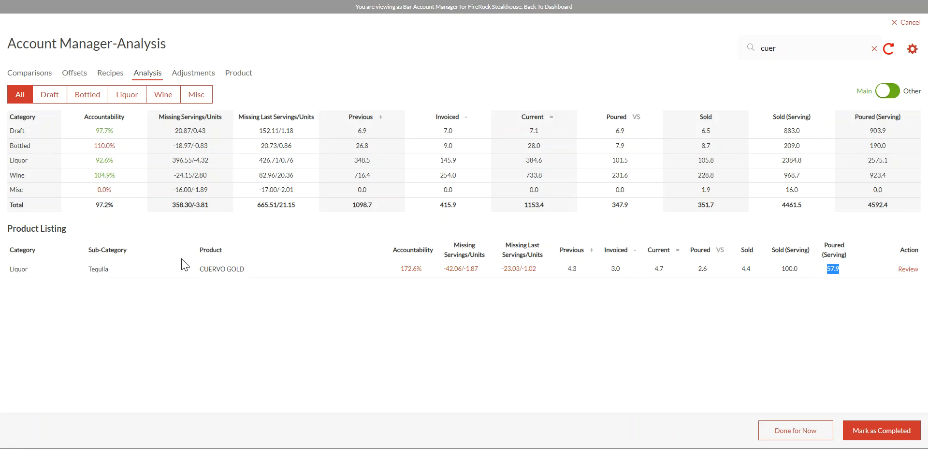
drag(401, 269, 423, 271)
click(787, 277)
drag(781, 269, 844, 272)
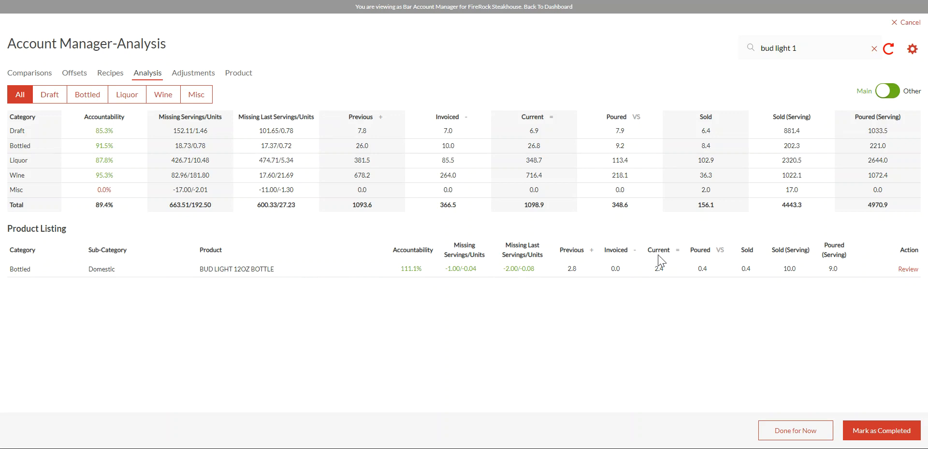
Check the current count of BUD LIGHT 12OZ BOTTLE and open its detailed product review.
double_click(656, 267)
click(788, 50)
drag(788, 50, 725, 58)
click(909, 269)
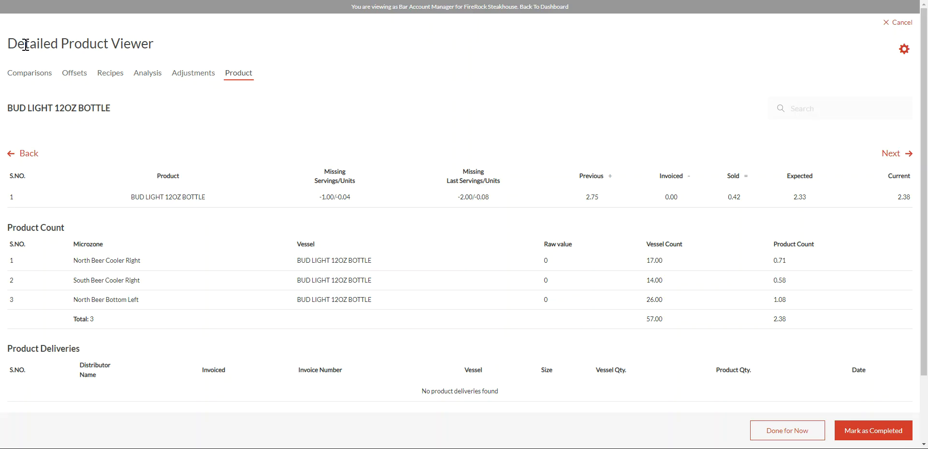
Examine the Detailed Product Viewer for BUD LIGHT 12OZ BOTTLE, including its Product Count section.
drag(25, 44, 207, 41)
click(297, 49)
scroll(290, 271, down, 2)
scroll(314, 295, up, 2)
drag(7, 232, 60, 228)
click(40, 228)
Switch to the analysis of SKYY VODKA and open its detailed product review.
click(256, 0)
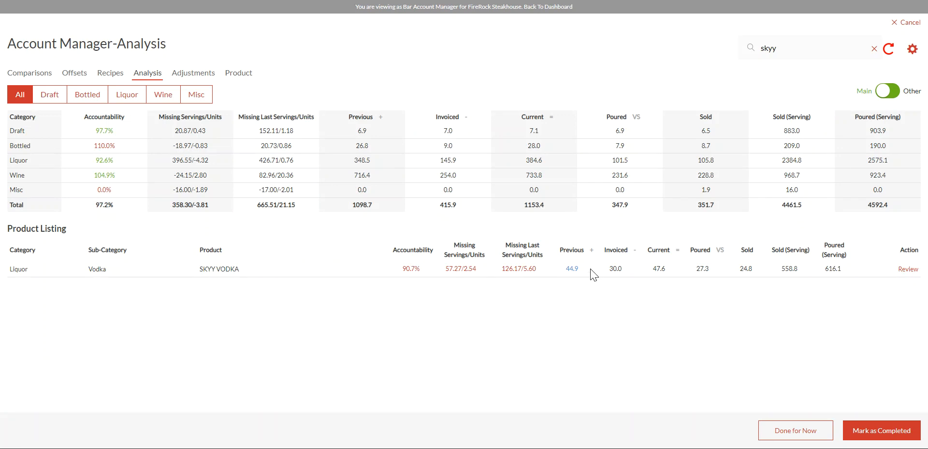
drag(799, 45, 755, 50)
click(902, 269)
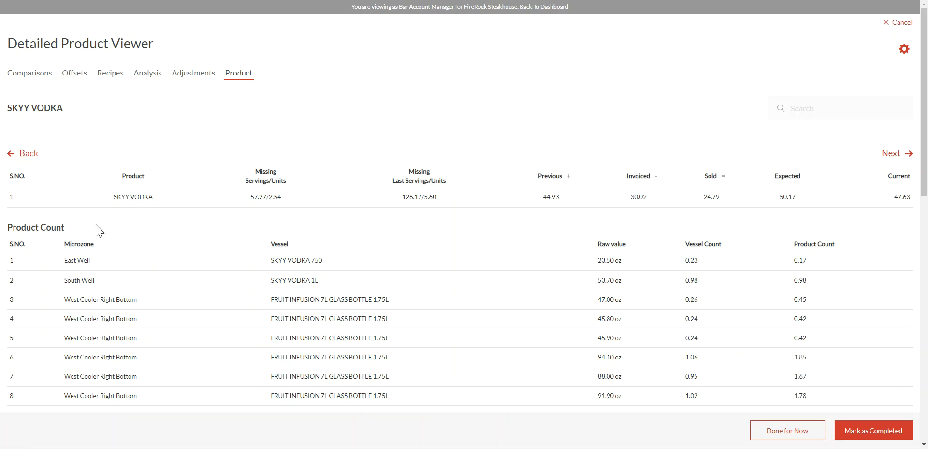
Examine SKYY VODKA's Product Sales buttons, including Infusion, and check them against the Sold figure in the product summary.
scroll(99, 232, down, 4)
scroll(203, 271, down, 8)
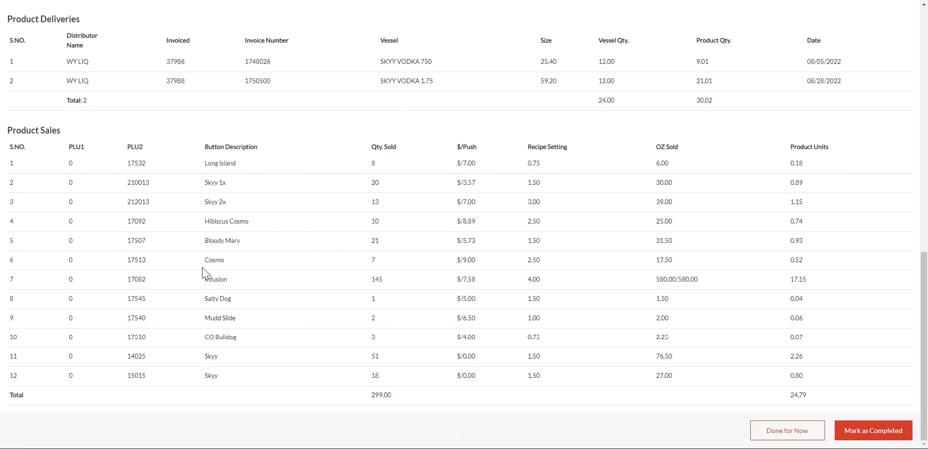
drag(26, 129, 57, 130)
drag(220, 164, 218, 267)
click(217, 265)
scroll(790, 325, up, 4)
scroll(789, 324, up, 7)
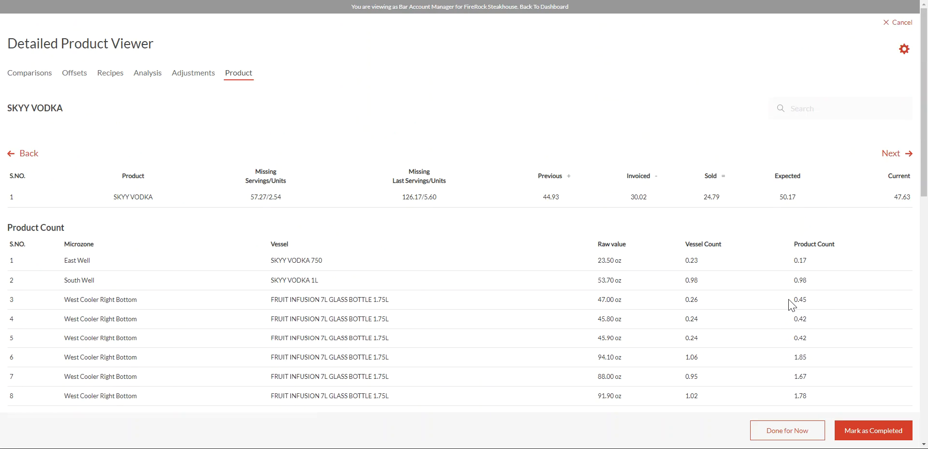
double_click(706, 198)
scroll(534, 220, down, 11)
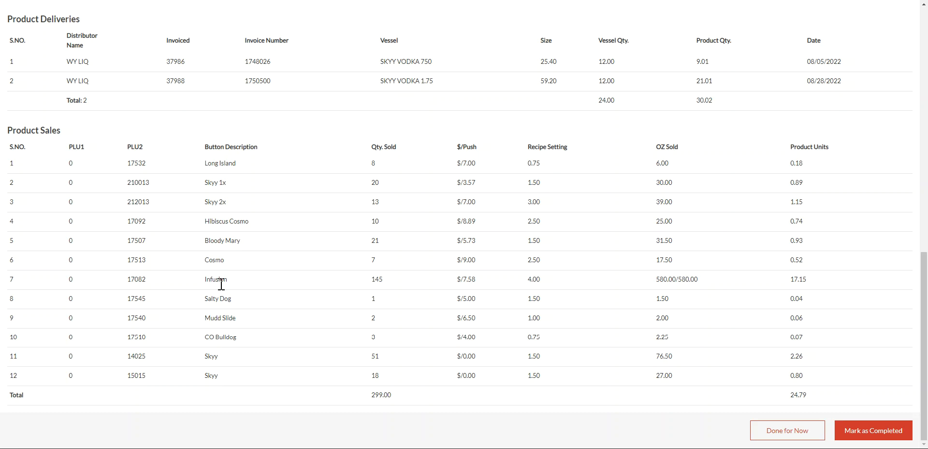
Switch to the analysis of KEG MELVIN BREWING CO KILLER BEE'S and examine its poured servings and previous, invoiced and current counts.
click(295, 0)
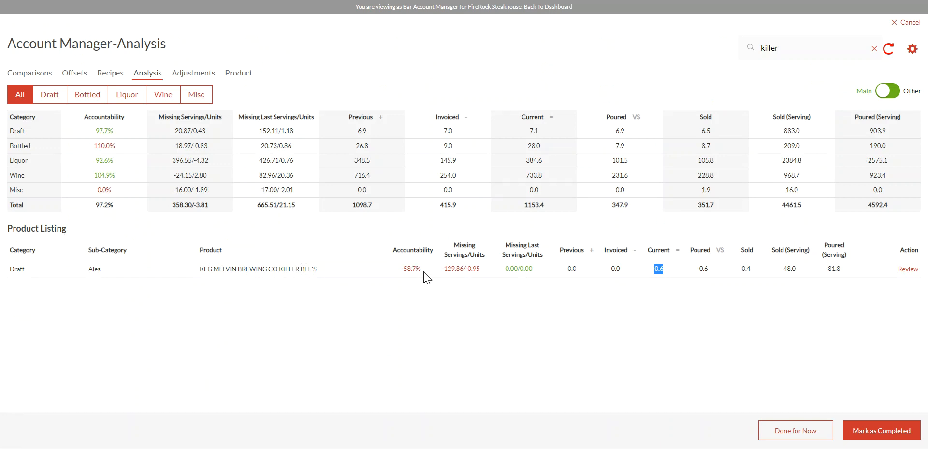
drag(825, 268, 839, 269)
click(842, 293)
drag(564, 269, 666, 276)
click(653, 274)
double_click(833, 269)
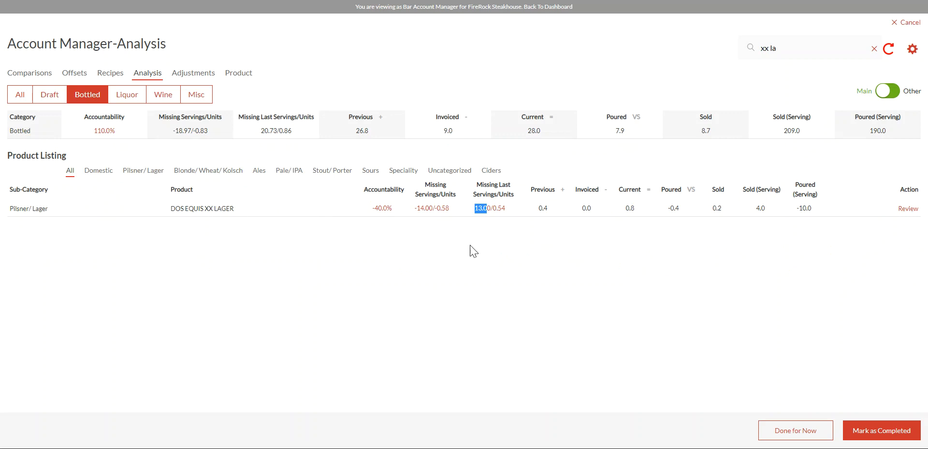
Compare DOS EQUIS XX LAGER's missing servings for this period and the last, along with its sold and poured servings.
click(485, 251)
drag(414, 207, 435, 208)
double_click(761, 208)
drag(797, 208, 812, 209)
click(434, 252)
drag(476, 206, 513, 209)
drag(416, 208, 442, 209)
drag(474, 208, 487, 208)
drag(415, 208, 433, 208)
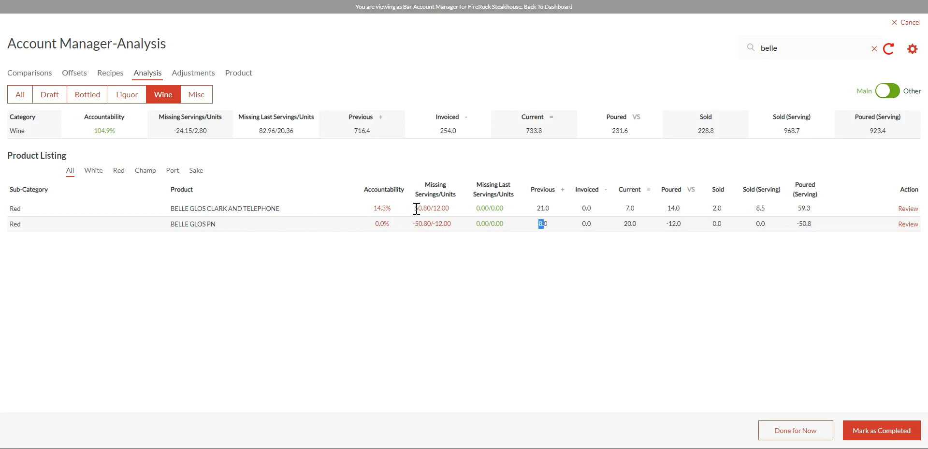
Compare the missing amounts of BELLE GLOS PN and BELLE GLOS CLARK AND TELEPHONE, and check BELLE GLOS PN's poured servings and previous count.
drag(415, 224, 432, 223)
drag(435, 208, 448, 209)
drag(799, 224, 812, 225)
click(793, 250)
drag(538, 223, 593, 225)
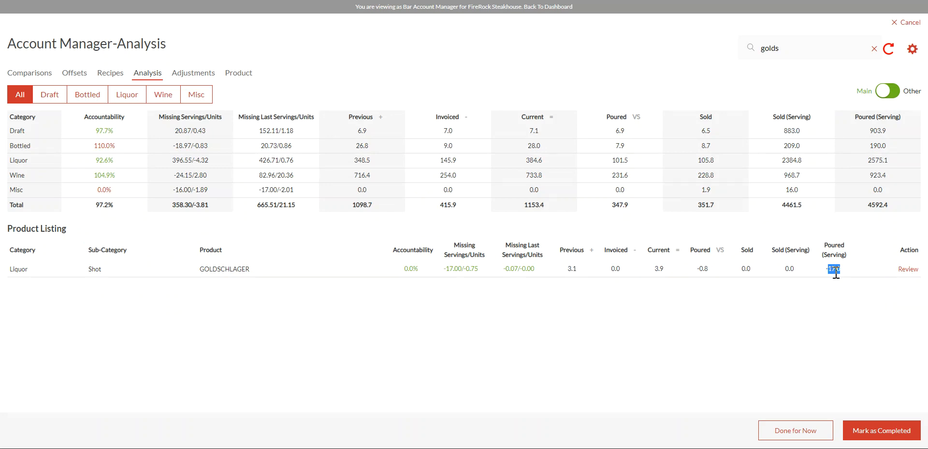
Compare GOLDSCHLAGER's previous, invoiced and current counts.
click(764, 308)
drag(568, 273, 669, 274)
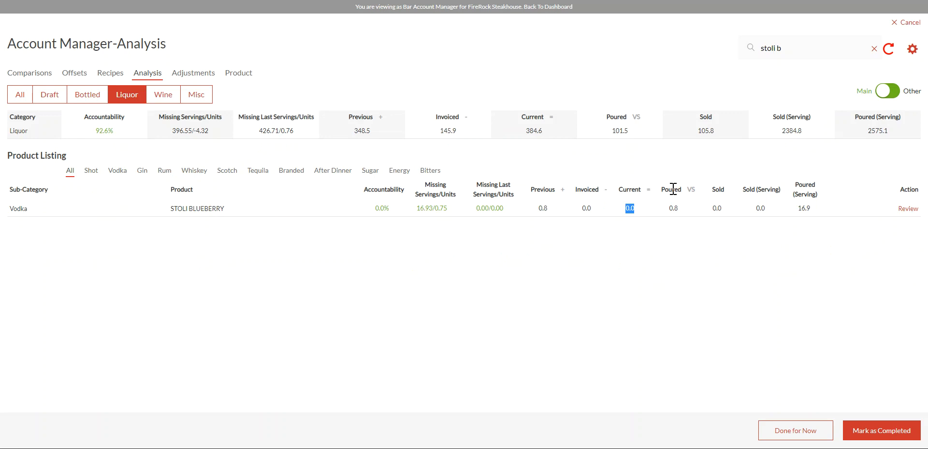
Examine STOLI BLUEBERRY's previous and current counts and compare its sold servings with its poured servings.
drag(174, 209, 216, 211)
click(218, 211)
drag(795, 210, 816, 210)
drag(755, 208, 770, 215)
drag(798, 208, 812, 211)
click(543, 209)
double_click(543, 209)
double_click(628, 209)
click(761, 209)
double_click(760, 208)
drag(799, 208, 812, 212)
drag(757, 207, 763, 209)
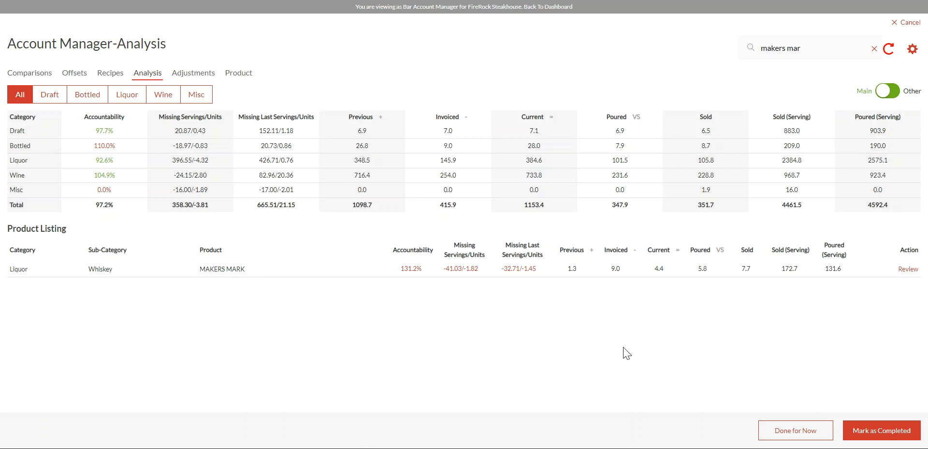
Examine MAKERS MARK's accountability and compare its missing servings for this period with the last period.
drag(400, 270, 415, 270)
click(413, 270)
drag(445, 268, 466, 269)
drag(503, 269, 516, 280)
drag(446, 269, 520, 269)
Open the detailed review of MAKERS MARK and examine its Product Sales buttons, including Luxardo Old Fashion.
click(909, 270)
scroll(377, 247, down, 3)
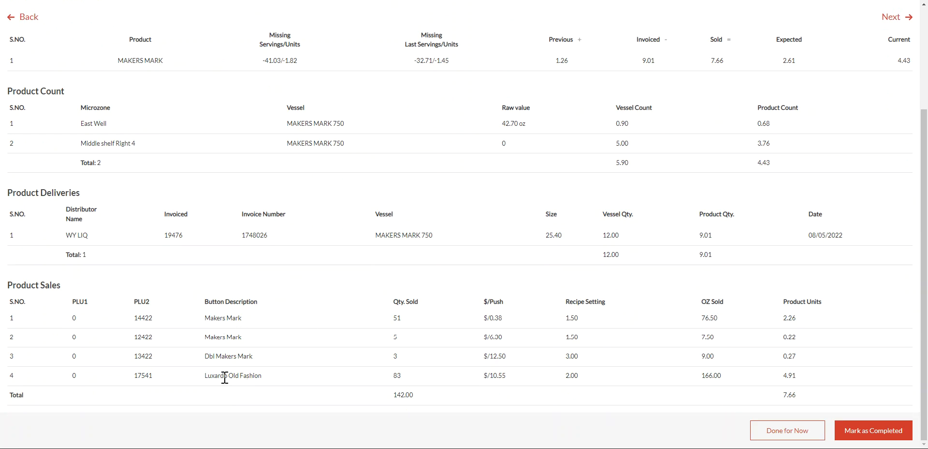
drag(205, 318, 244, 353)
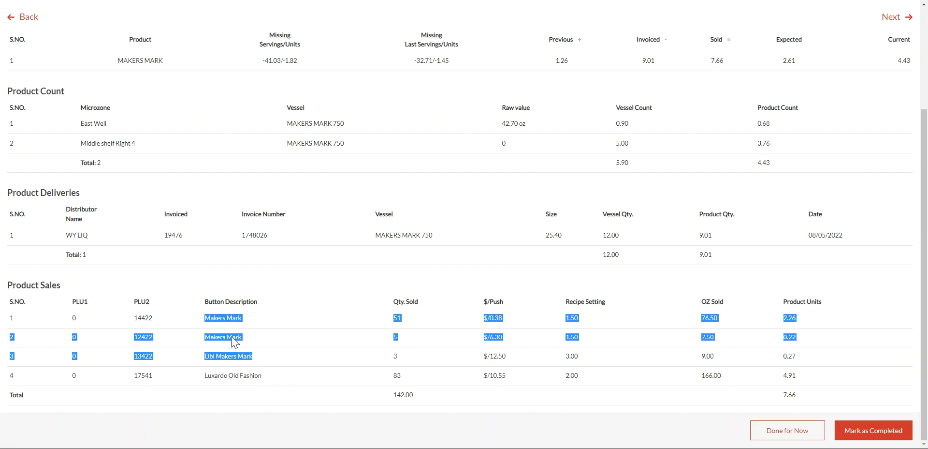
click(214, 376)
drag(214, 376, 249, 381)
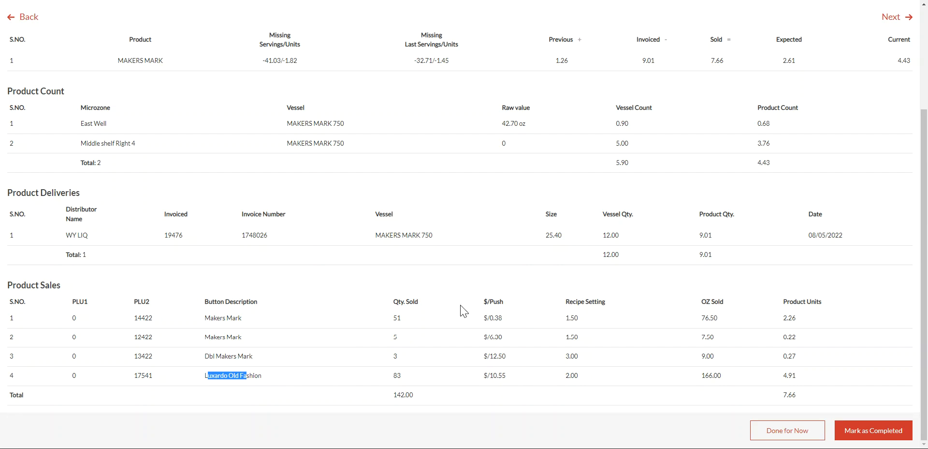
scroll(420, 377, up, 3)
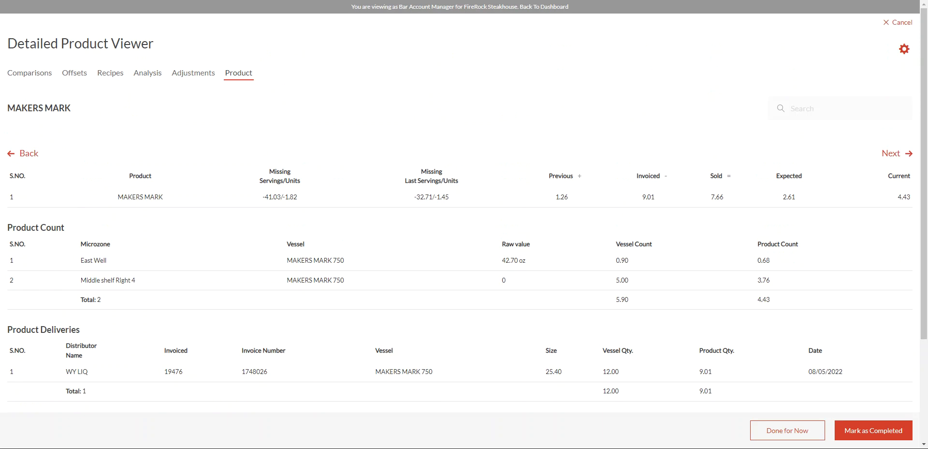
Switch to the analysis of KORBEL BRANDY and examine its accountability and poured servings.
click(616, 0)
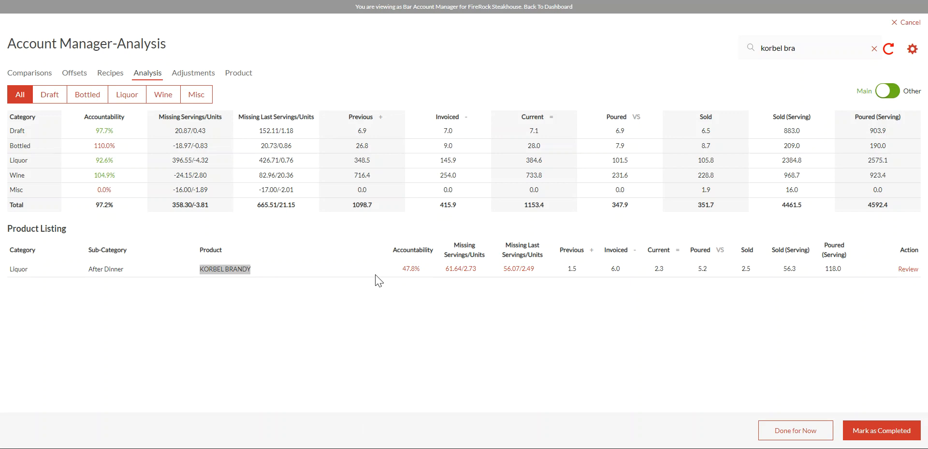
drag(400, 269, 420, 266)
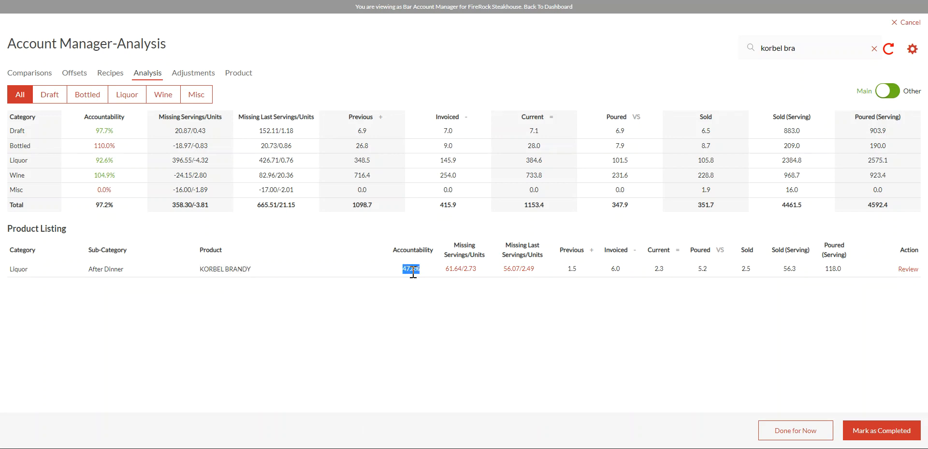
drag(824, 268, 844, 271)
drag(200, 269, 259, 270)
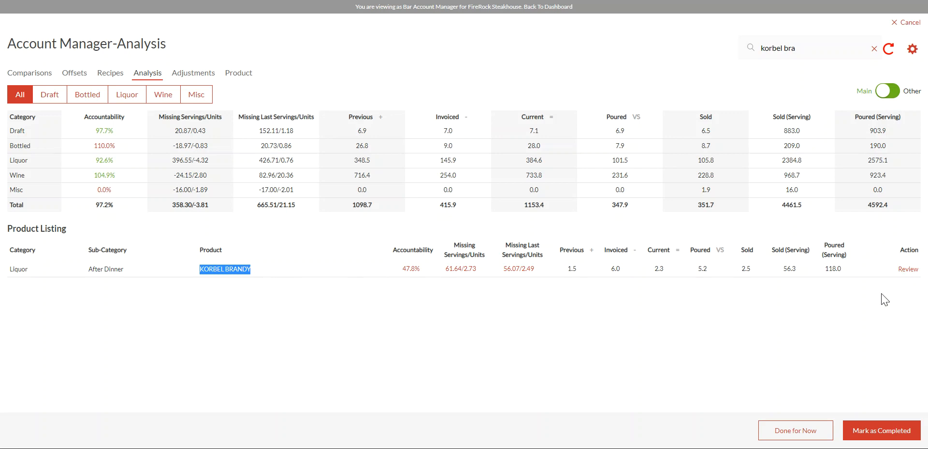
drag(403, 268, 417, 270)
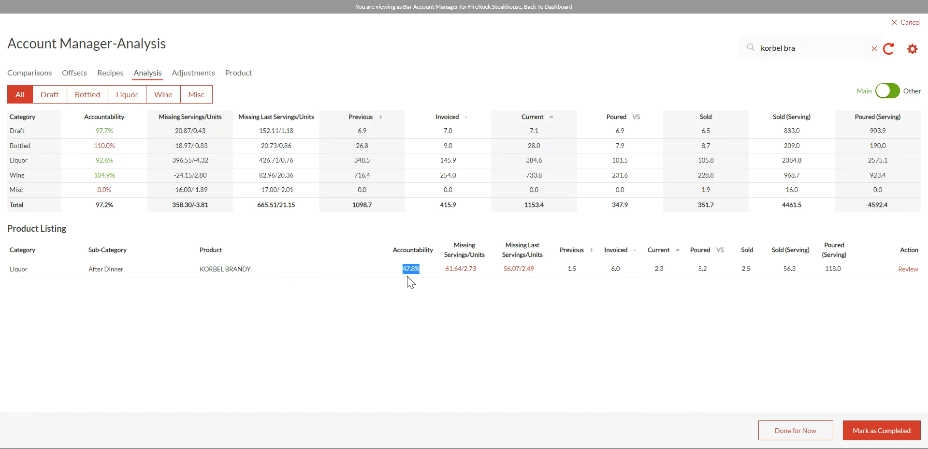